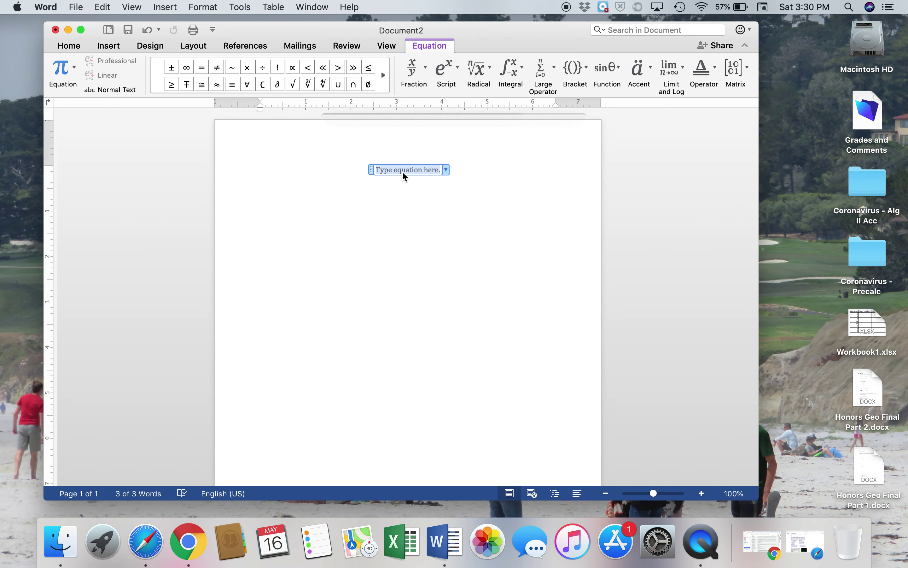
Fill the blank equation with y = sin x, using the sine function structure, and start a new line below it.
text(y =)
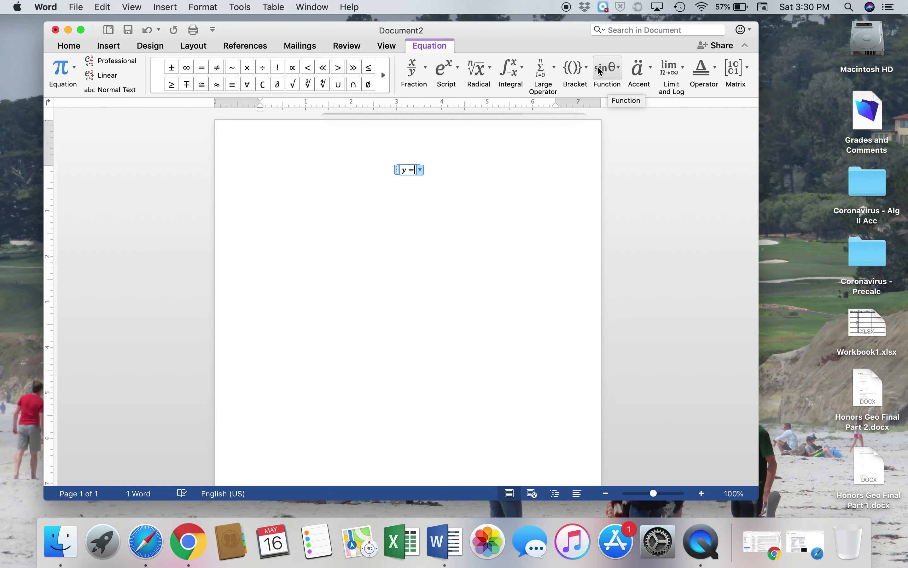
click(620, 71)
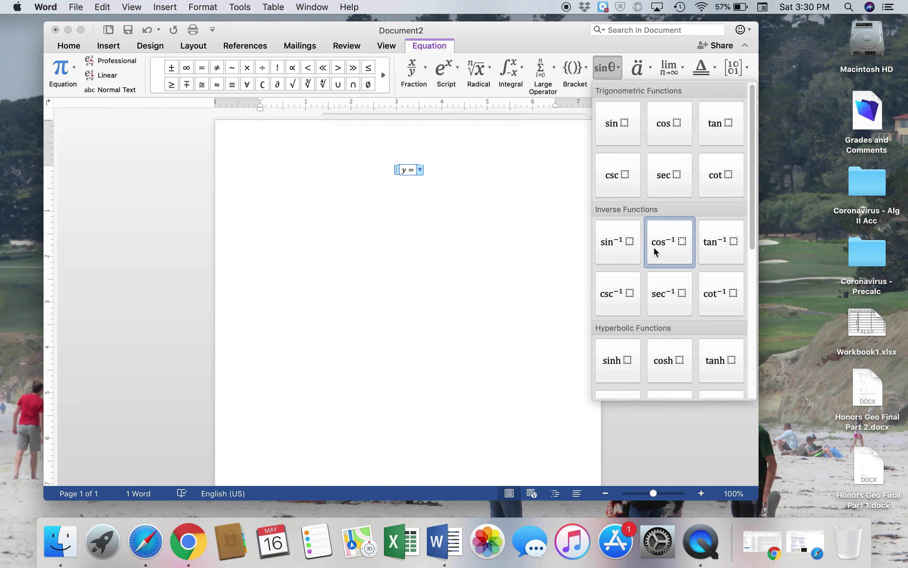
scroll(631, 296, down, 6)
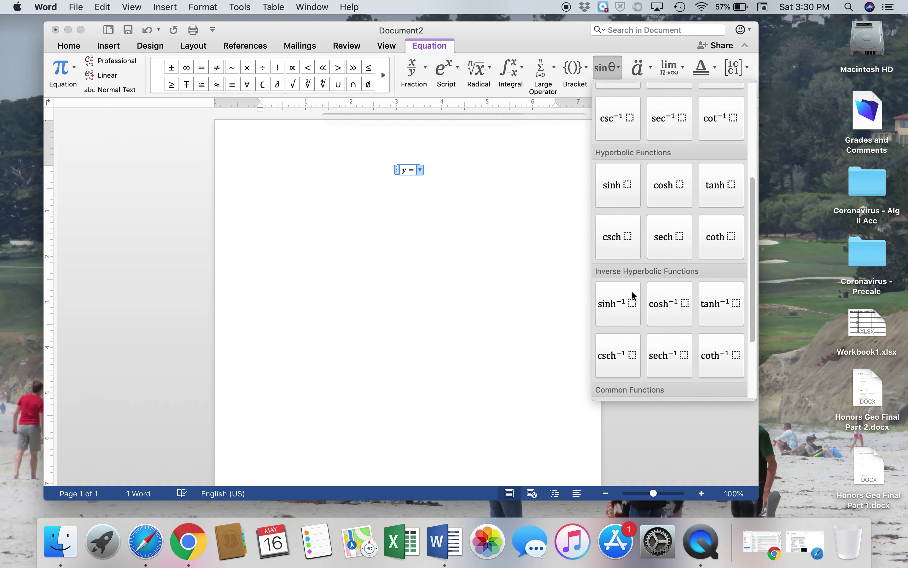
scroll(634, 296, down, 2)
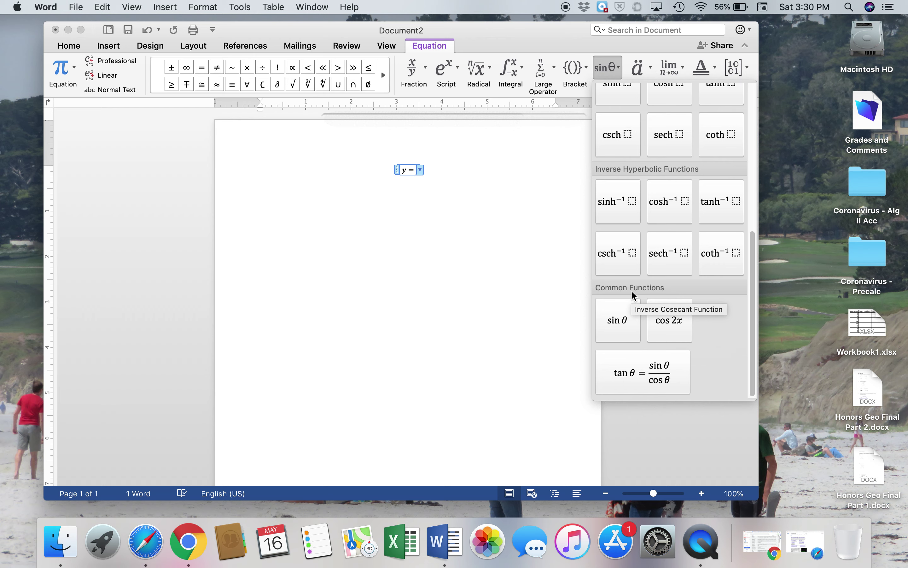
scroll(633, 295, up, 8)
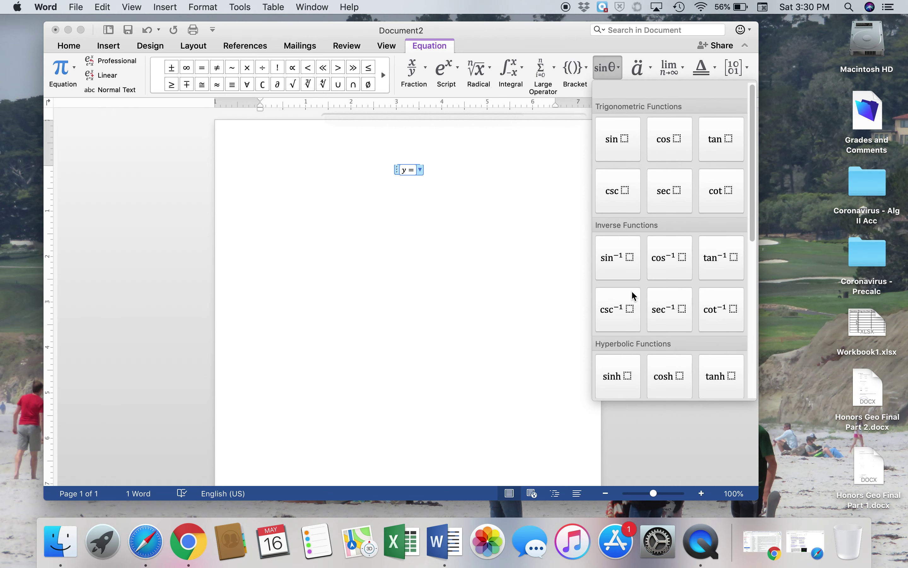
click(617, 125)
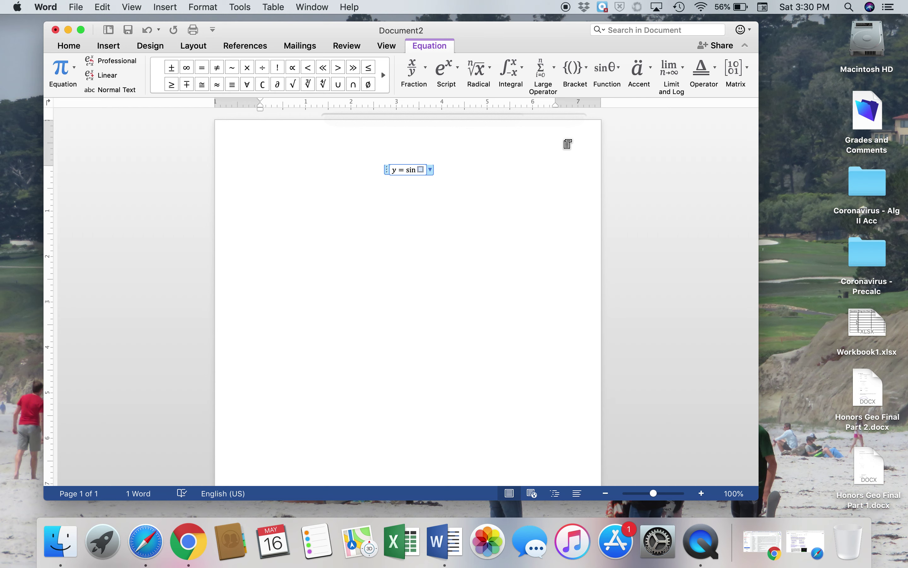
text(x)
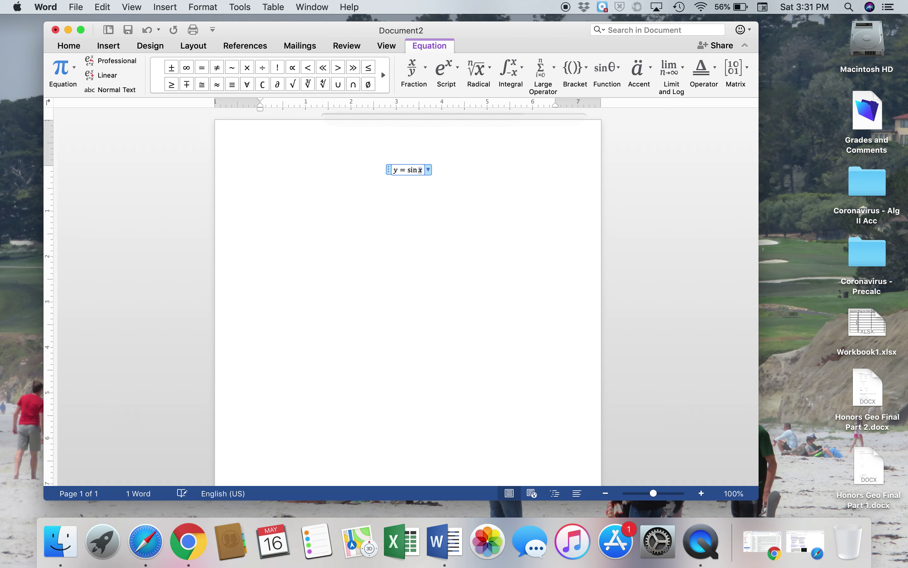
key(Return)
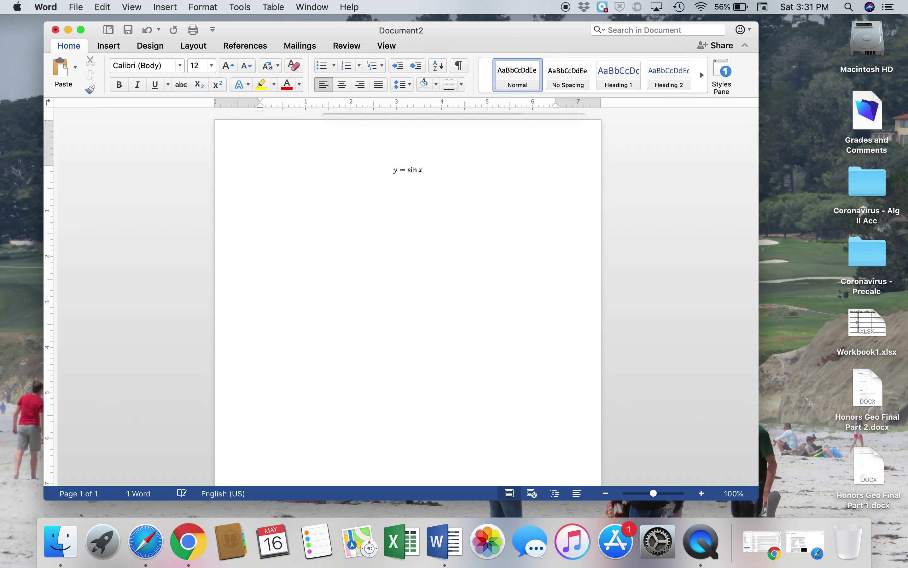
Insert a new equation with a stacked fraction of 3 over 4 and start a new line below it.
click(166, 6)
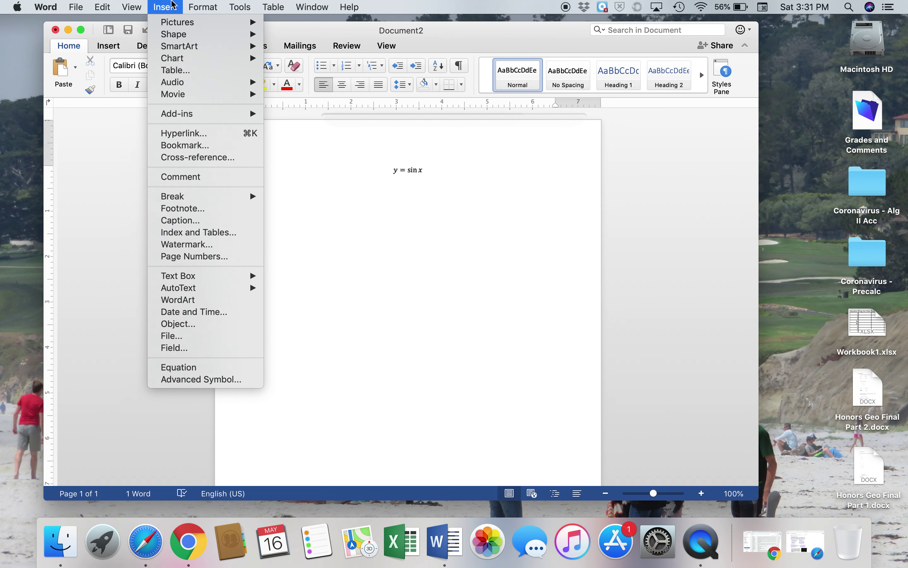
click(183, 367)
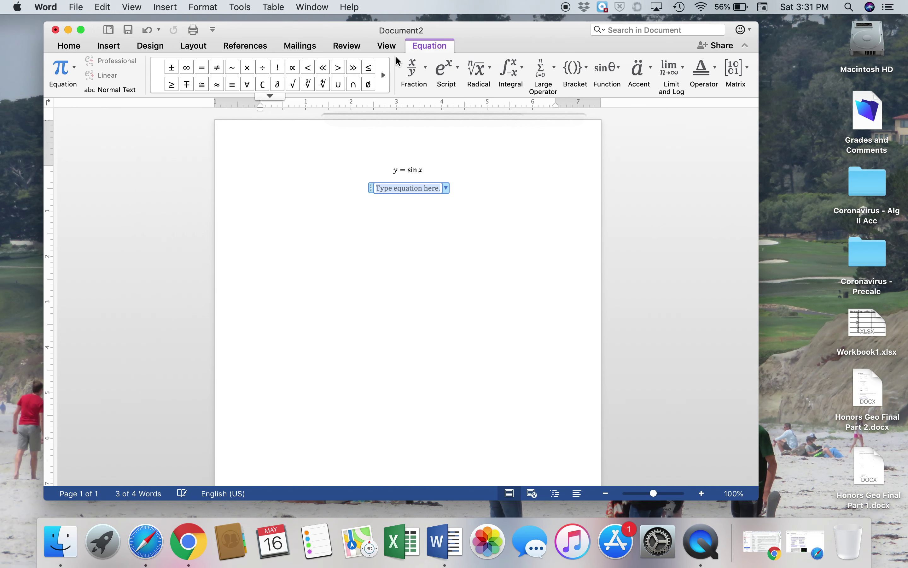
click(428, 69)
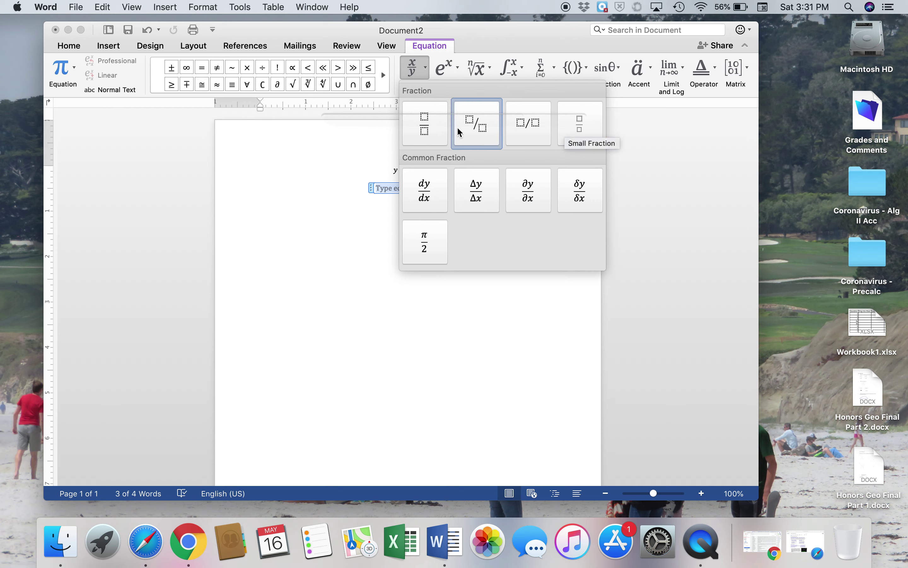
click(435, 131)
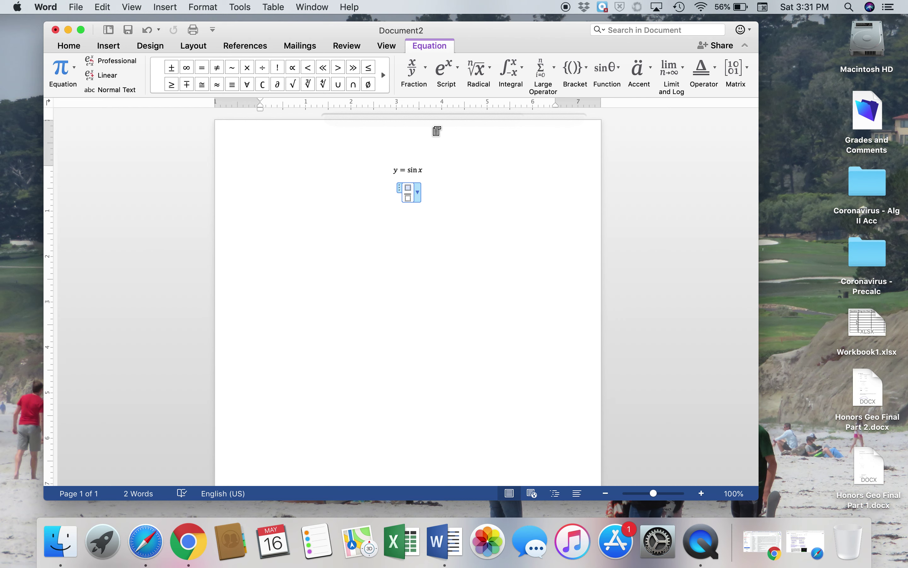
text(3)
key(Down)
text(4)
key(Right)
key(Right)
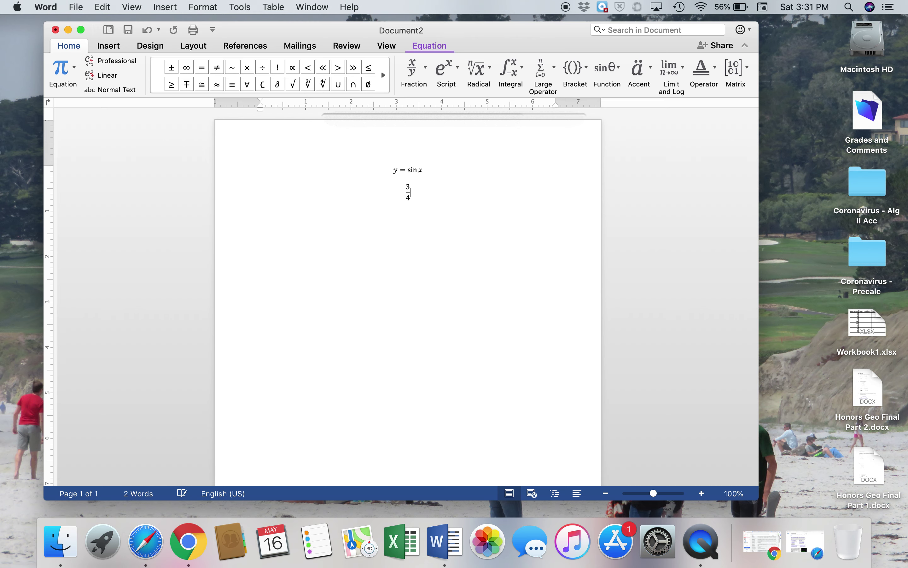
key(Return)
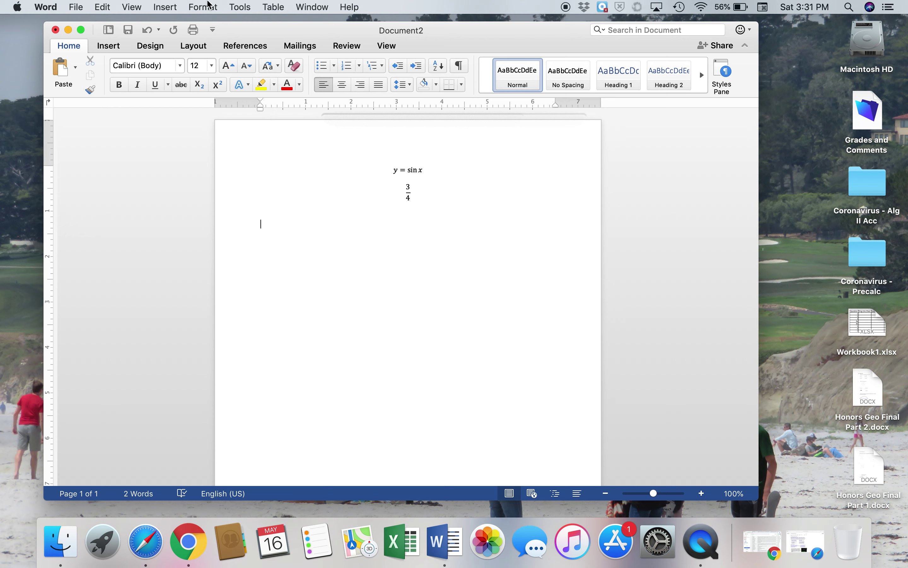
Insert a new equation with a superscript structure reading x² and start a new line below it.
click(165, 6)
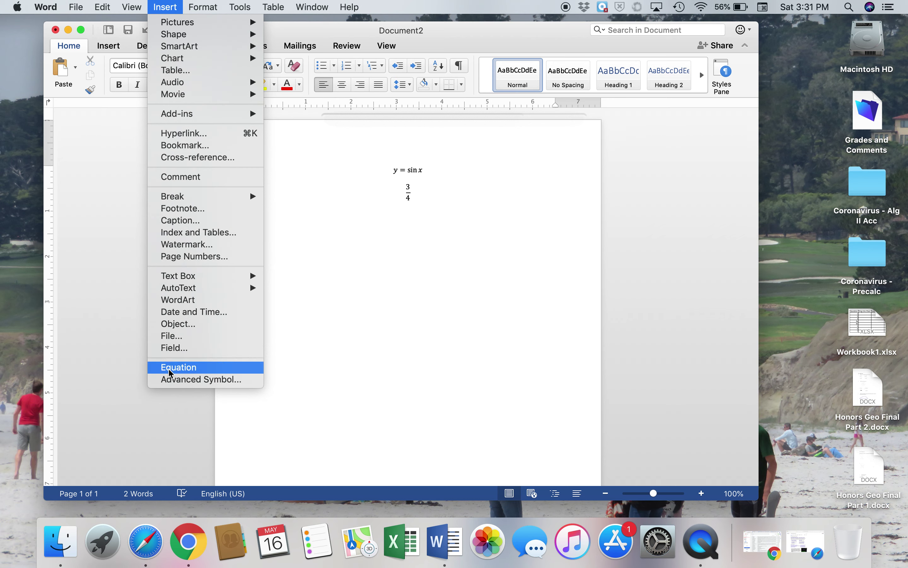
click(179, 367)
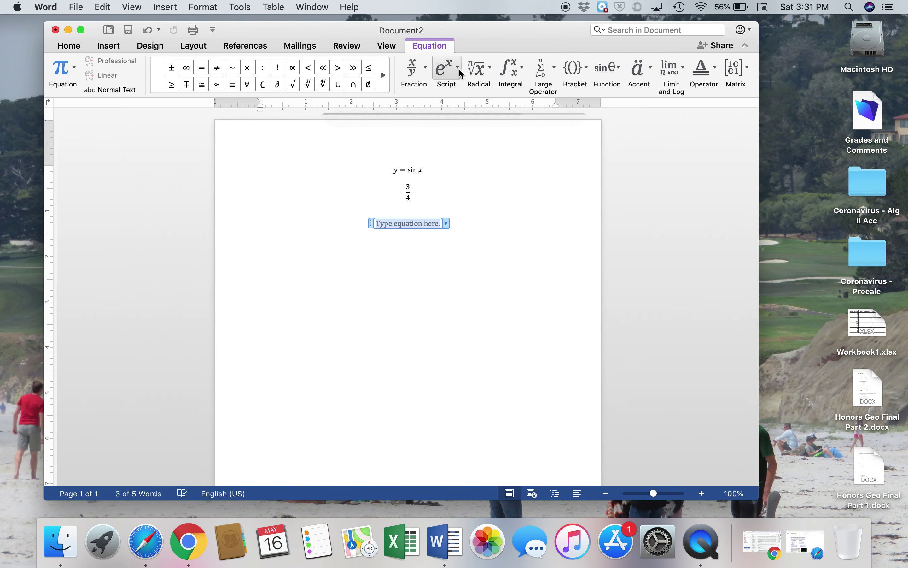
click(458, 68)
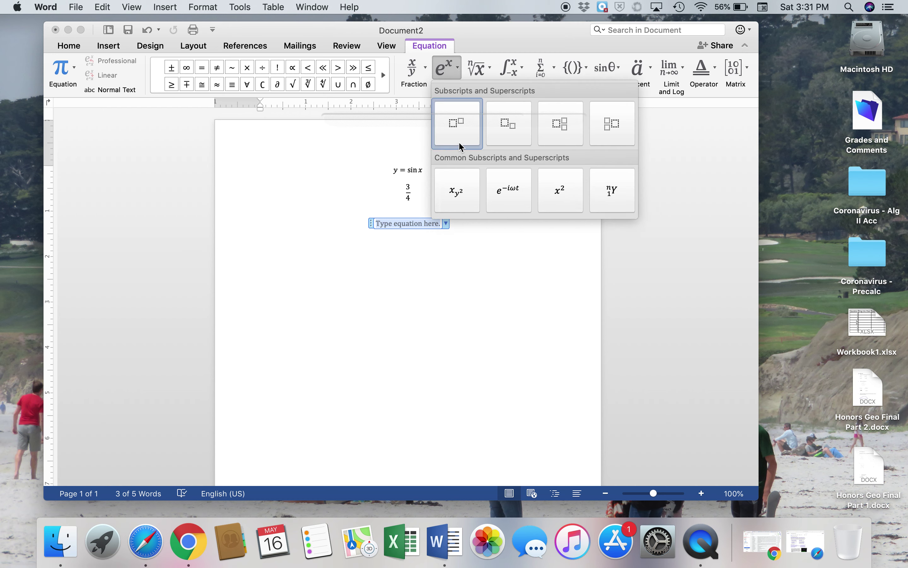
click(468, 131)
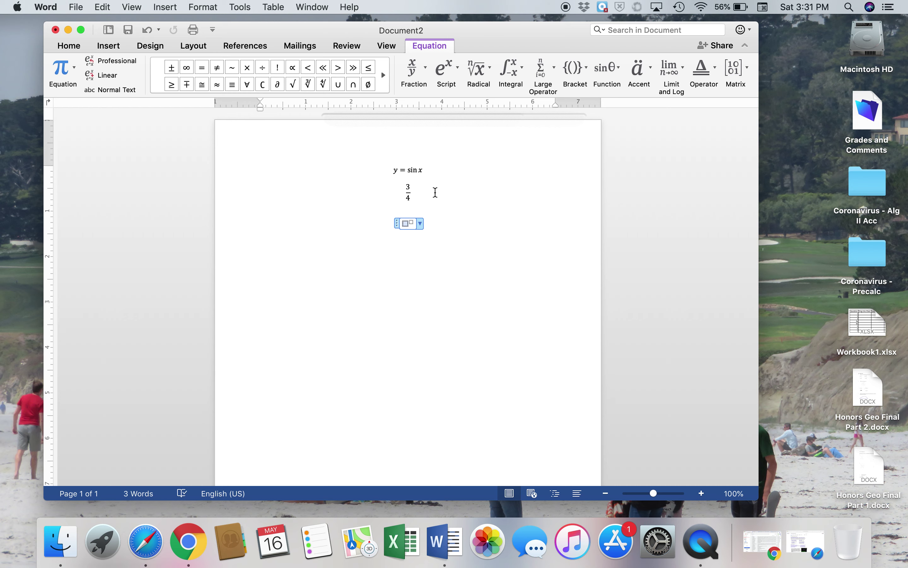
text(x)
key(Right)
text(2)
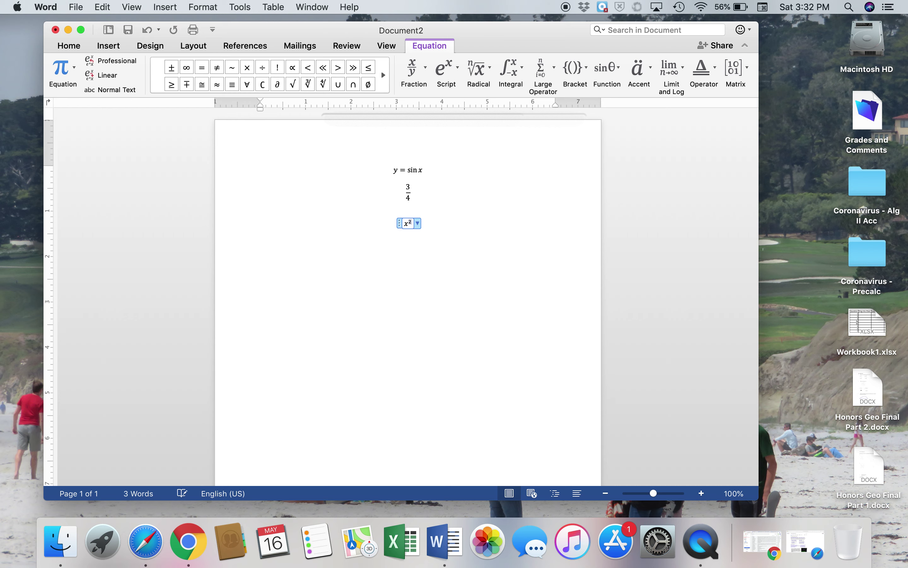
key(Right)
key(Right)
key(Return)
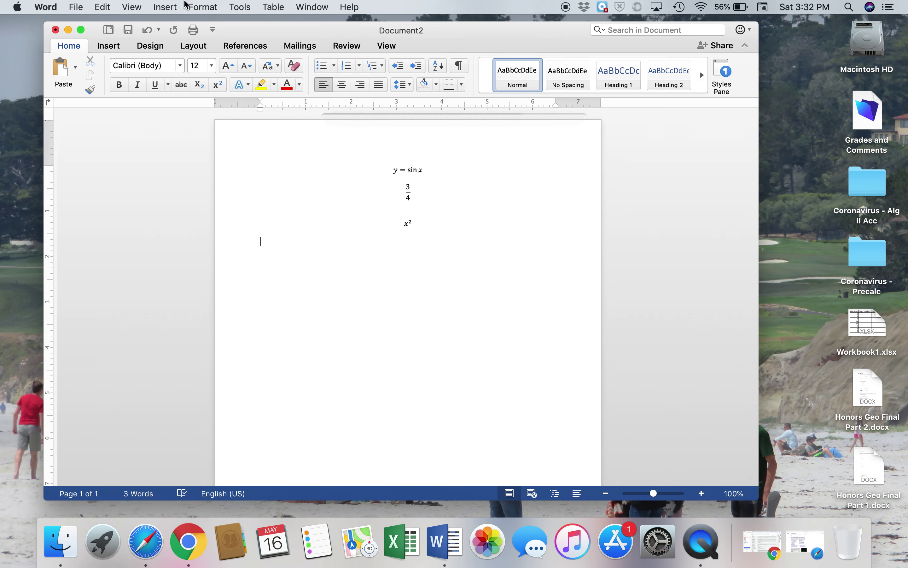
Insert a blank equation below x² and look through the available radical, integral, bracket and accent structures.
click(165, 6)
click(180, 367)
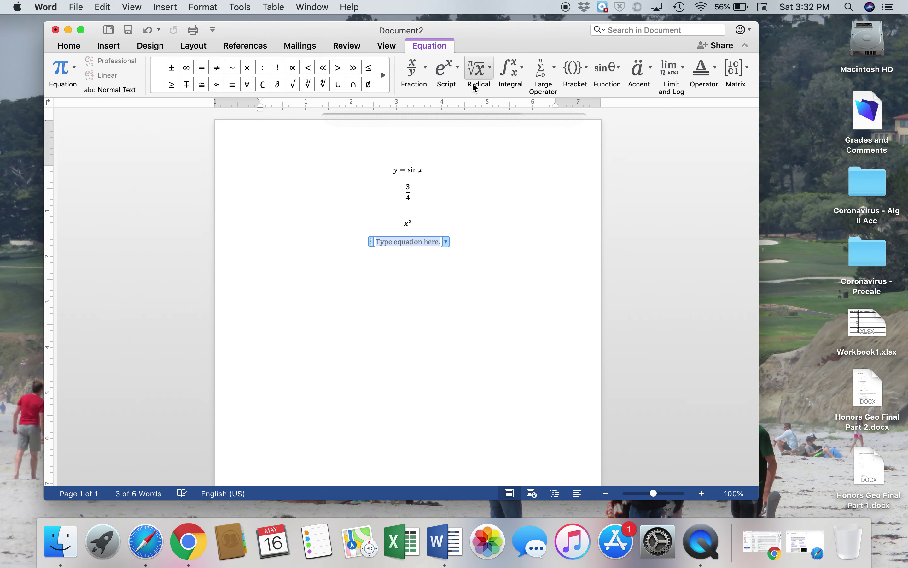
click(489, 75)
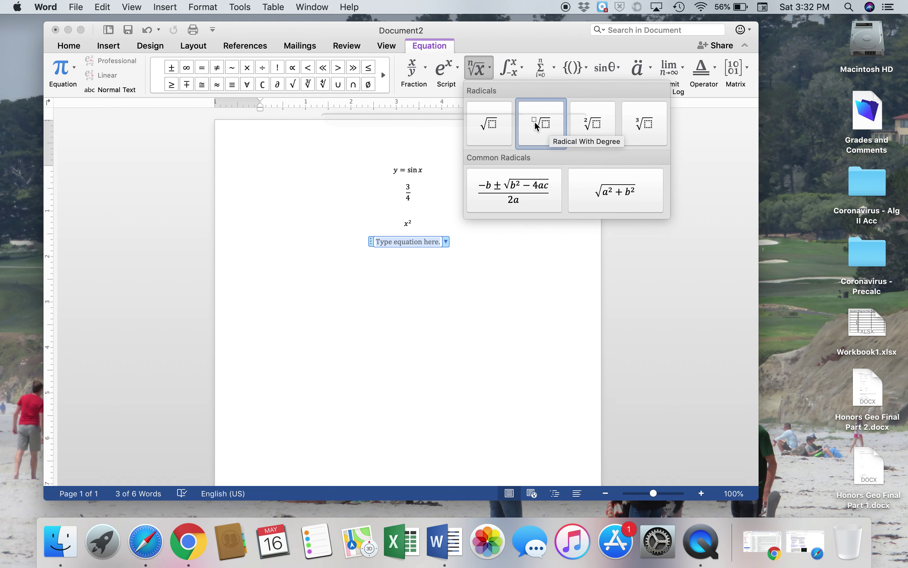
click(521, 71)
click(522, 67)
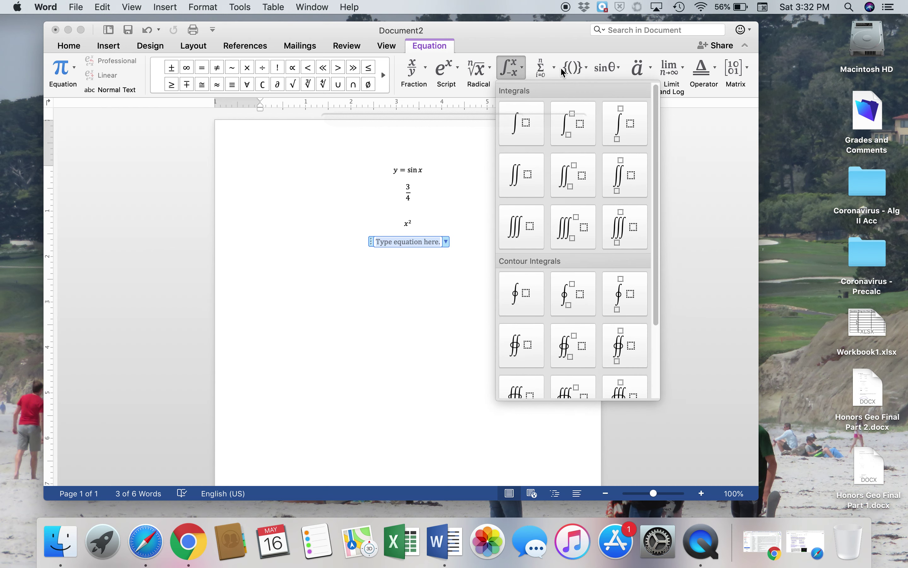
click(586, 64)
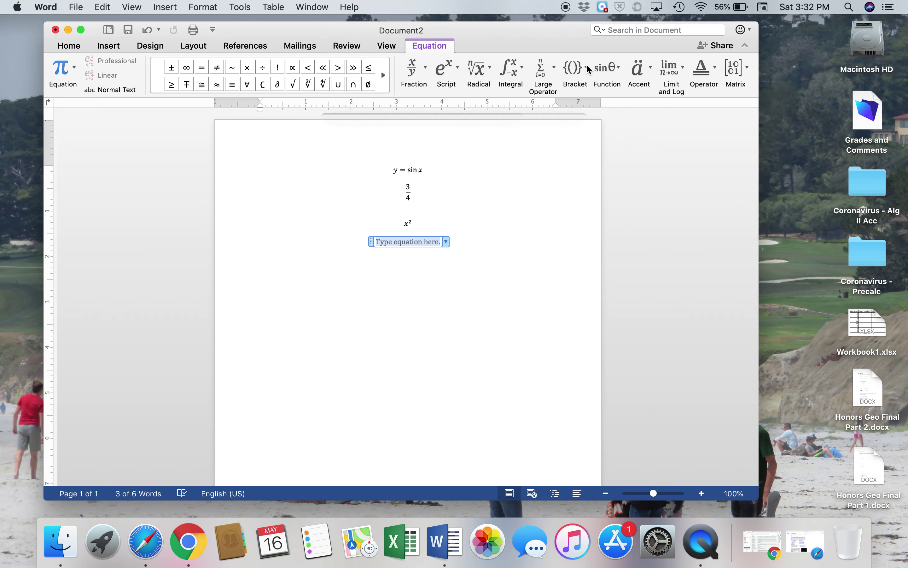
click(586, 67)
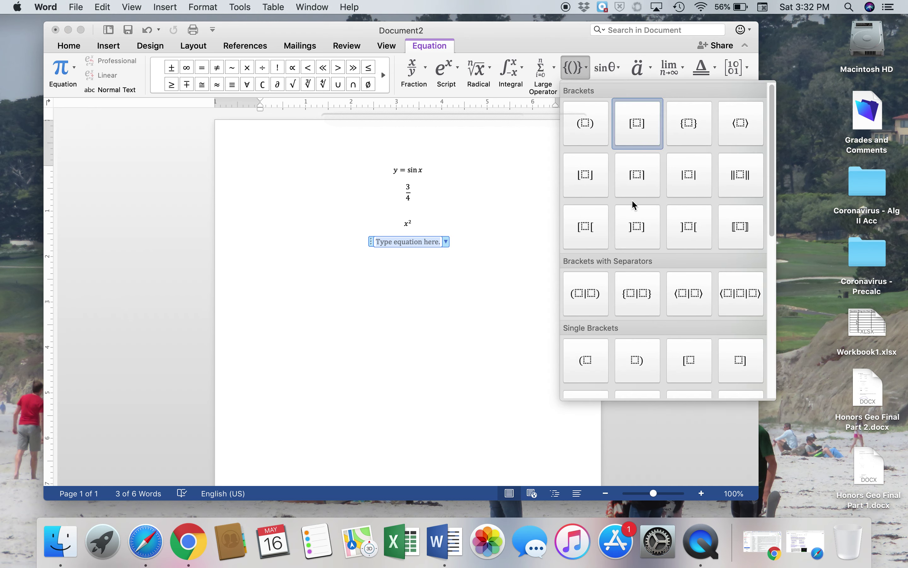
scroll(635, 248, down, 5)
scroll(635, 249, down, 2)
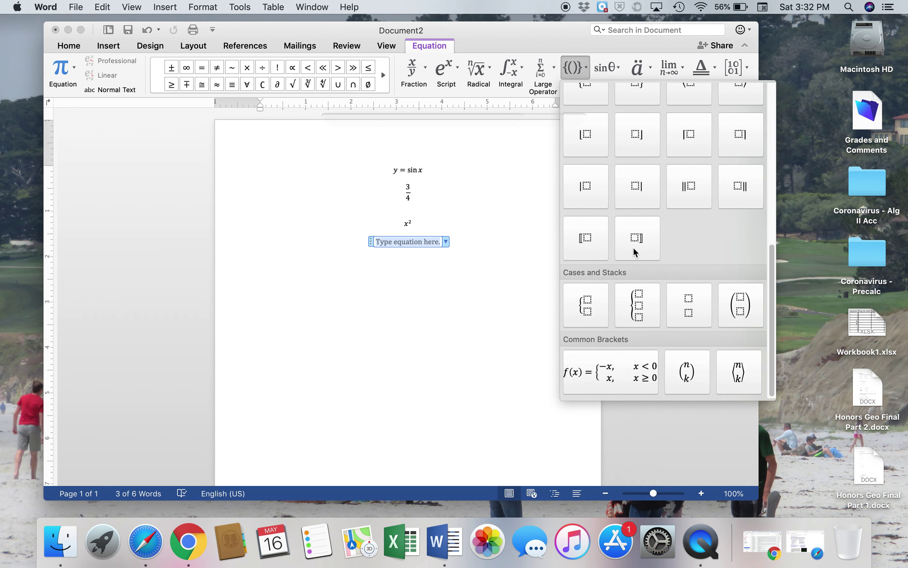
scroll(633, 247, up, 6)
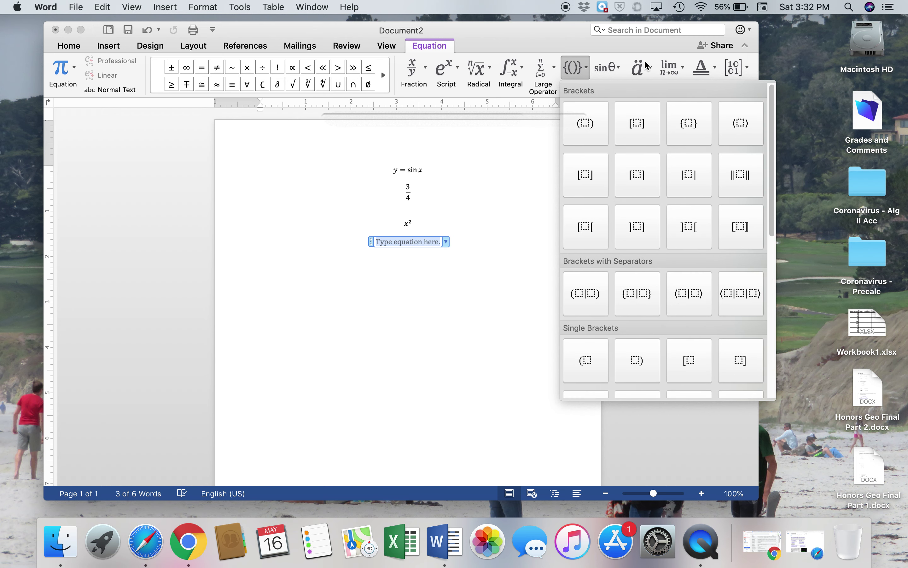
click(648, 70)
click(649, 71)
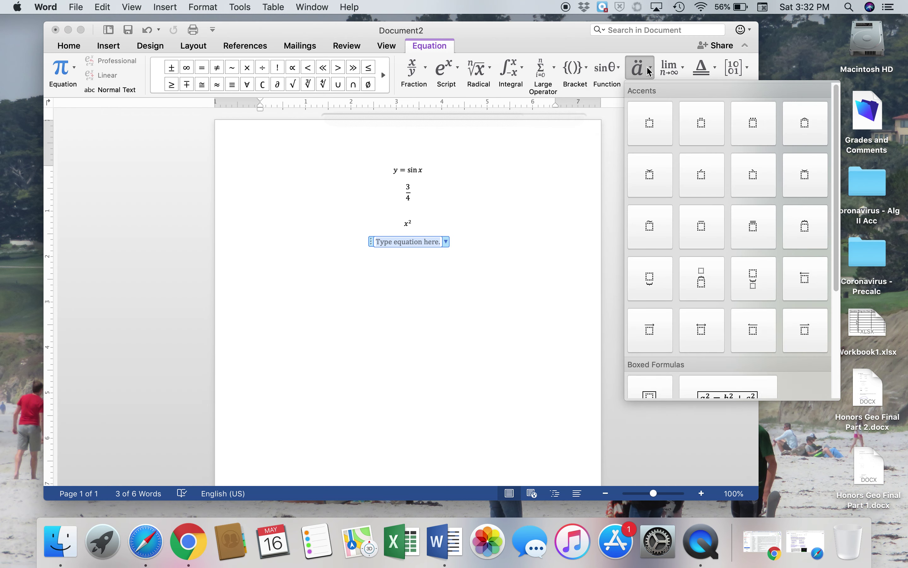
scroll(678, 238, down, 5)
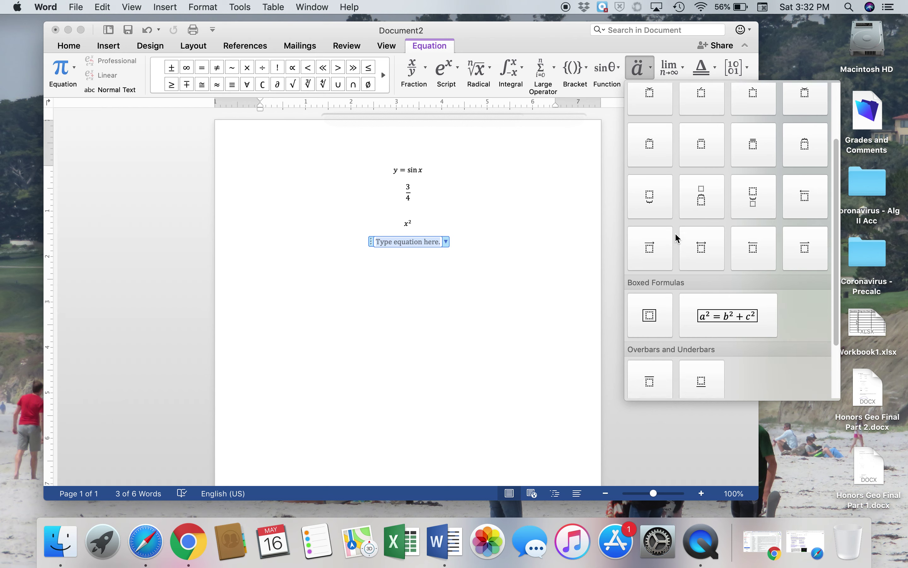
scroll(677, 238, up, 4)
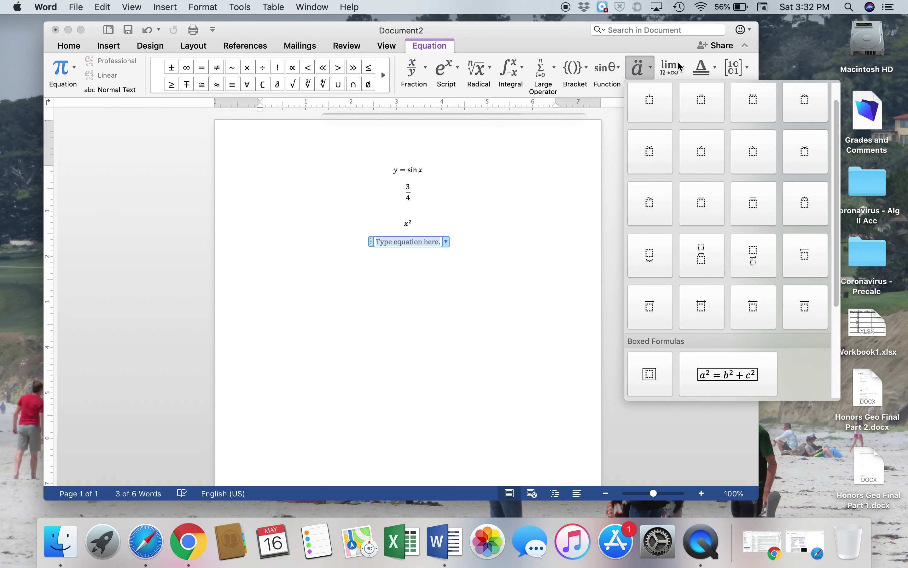
Add a limit structure to the blank equation, with x→3 beneath lim and f(x) as the expression.
click(685, 71)
click(686, 71)
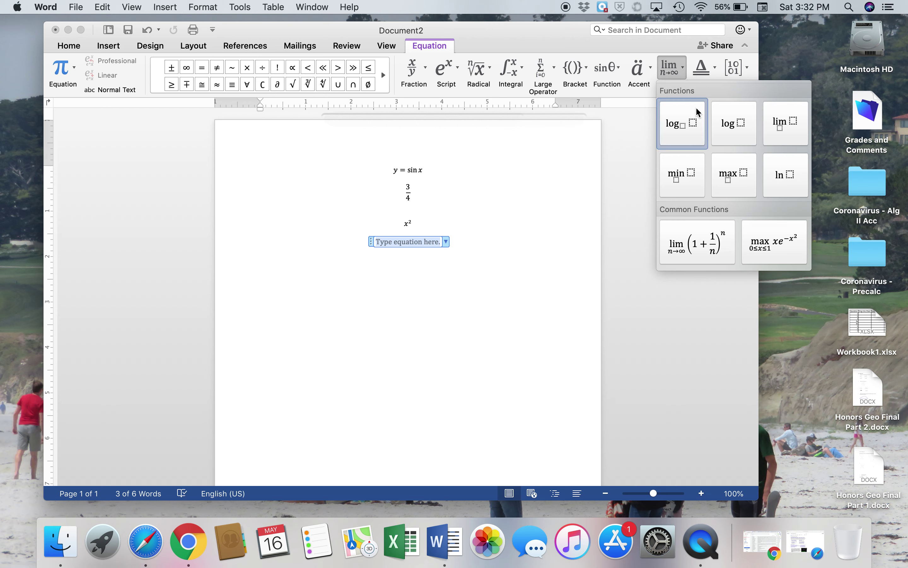
click(786, 127)
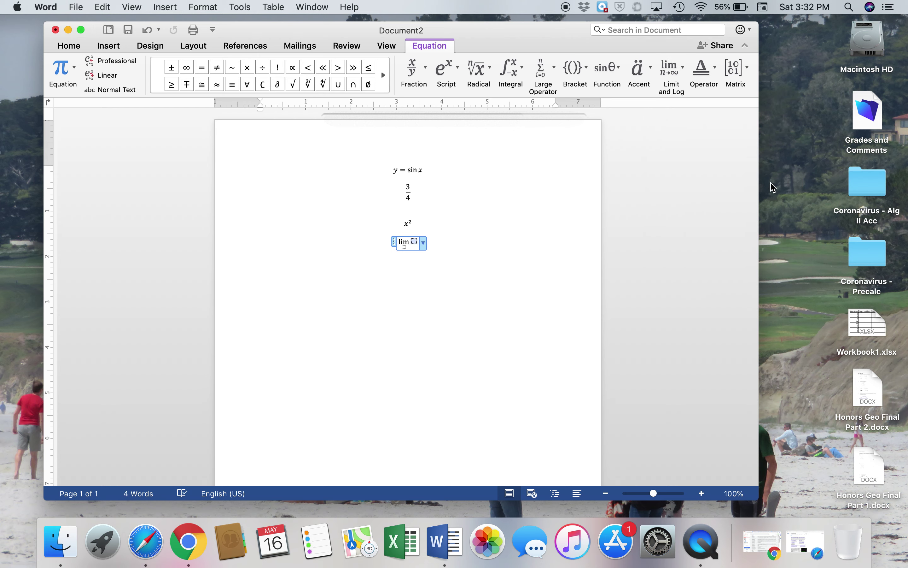
click(404, 247)
text(x)
text(->)
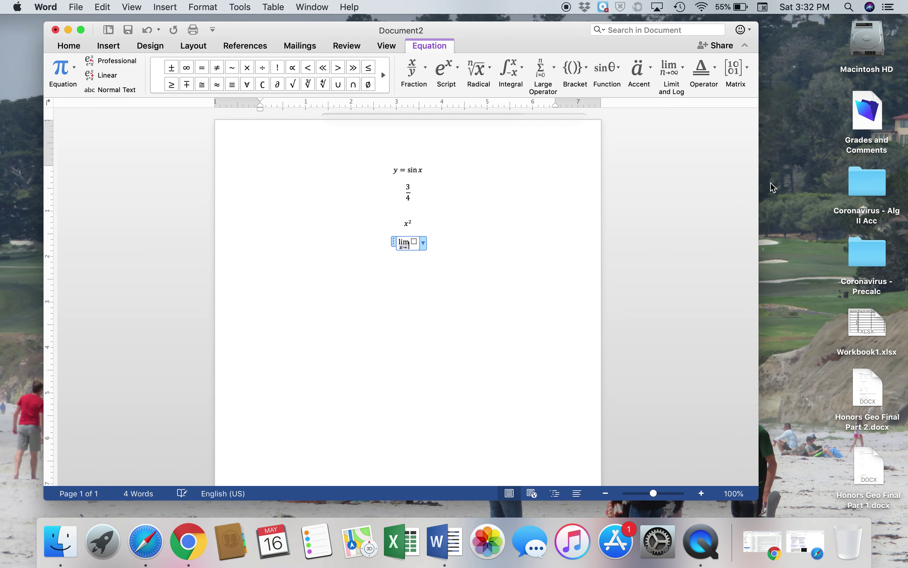
text(3)
key(Right)
text(f(x))
key(Right)
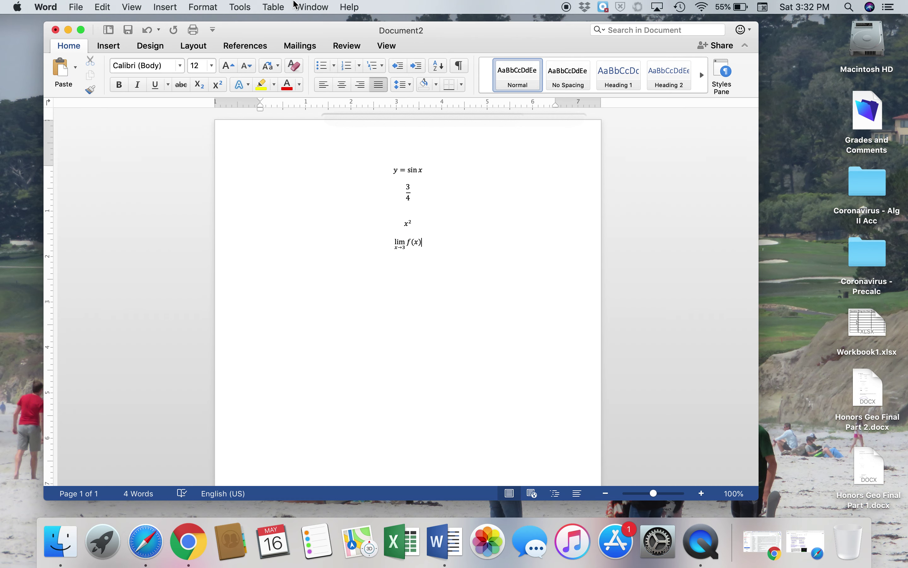
click(167, 7)
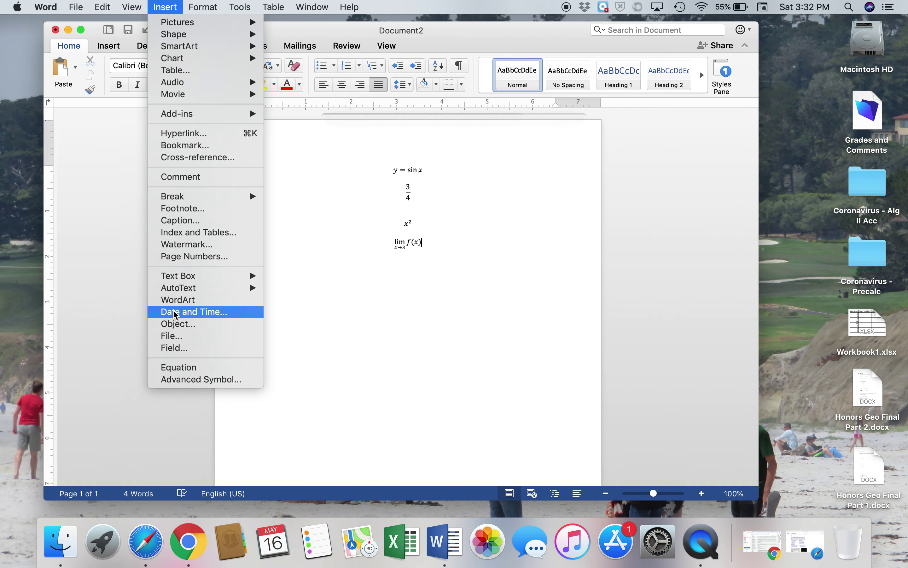
click(182, 367)
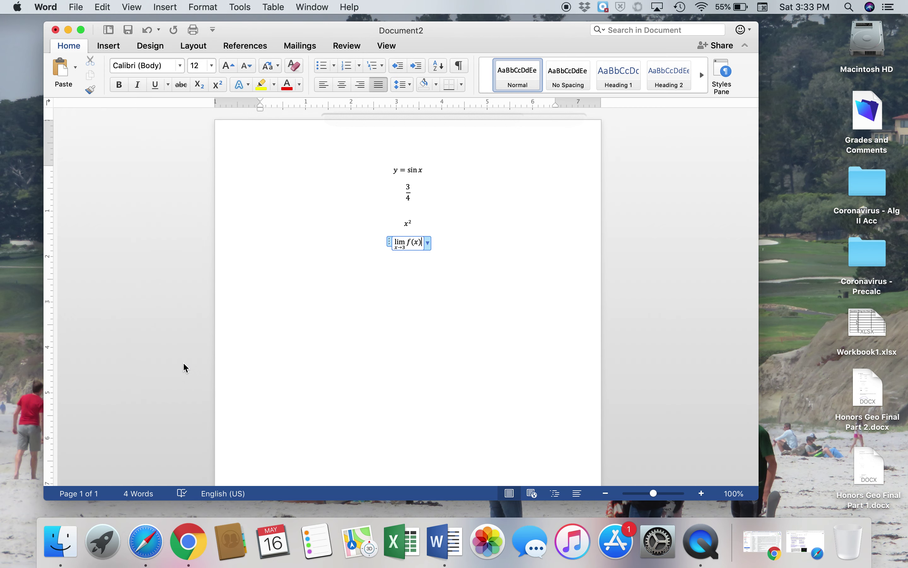
click(332, 245)
Switch to Safari, search Google for "blank graph" and look through the image results.
click(147, 540)
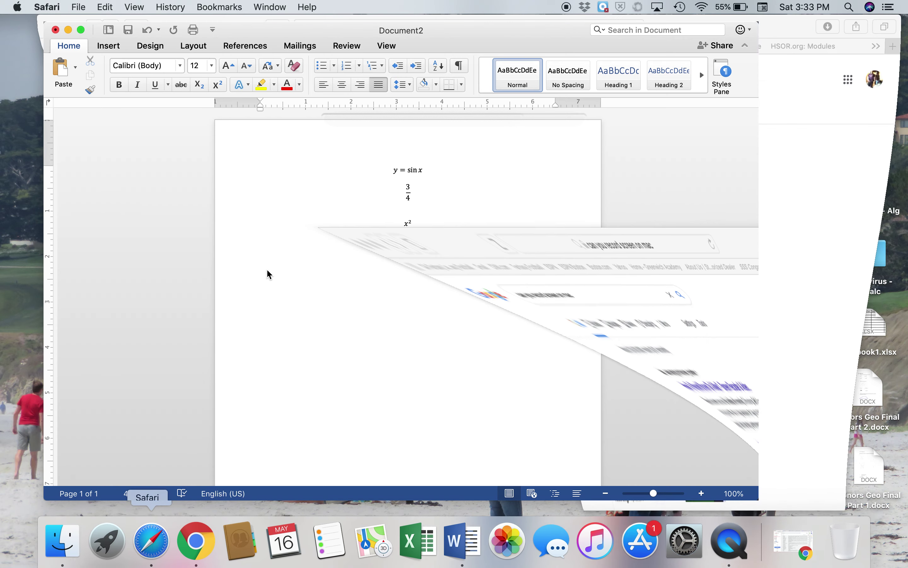
click(461, 25)
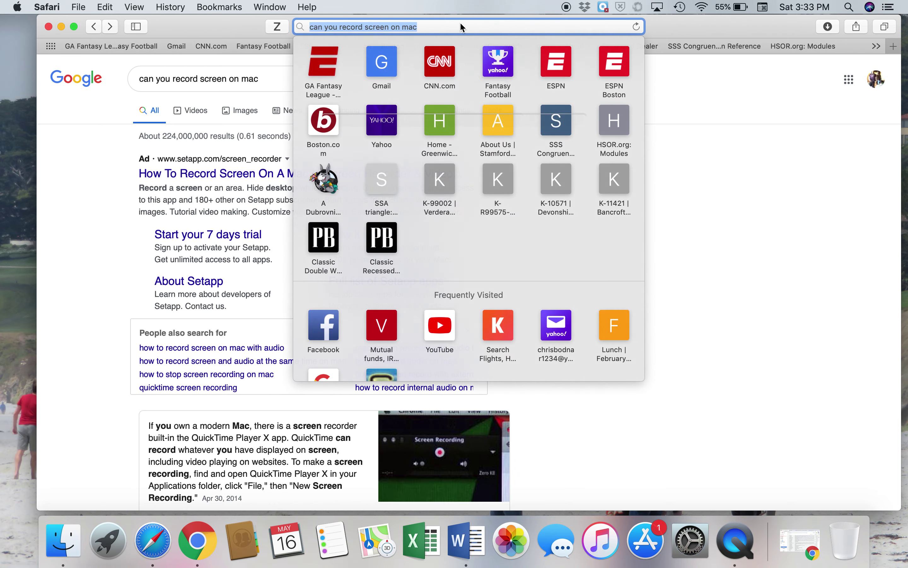
text(blank)
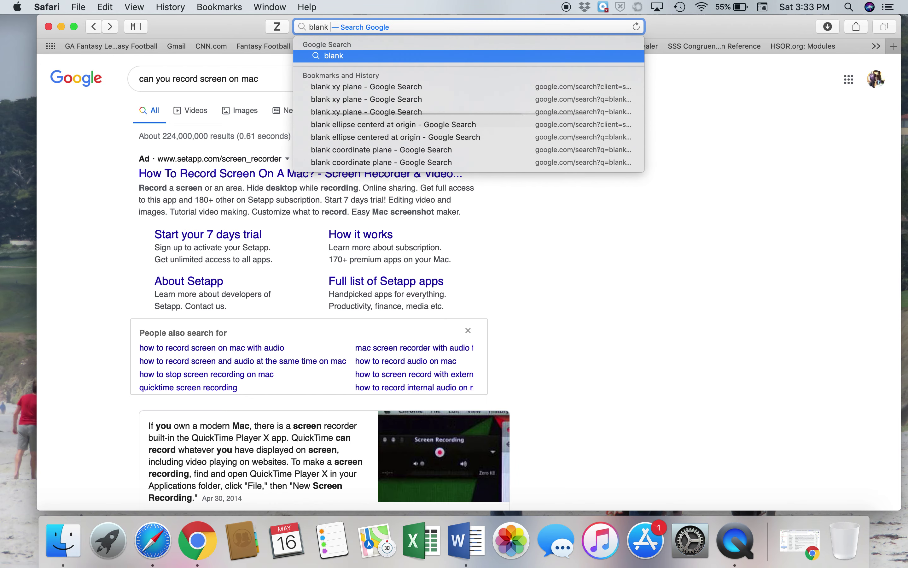
text( graph)
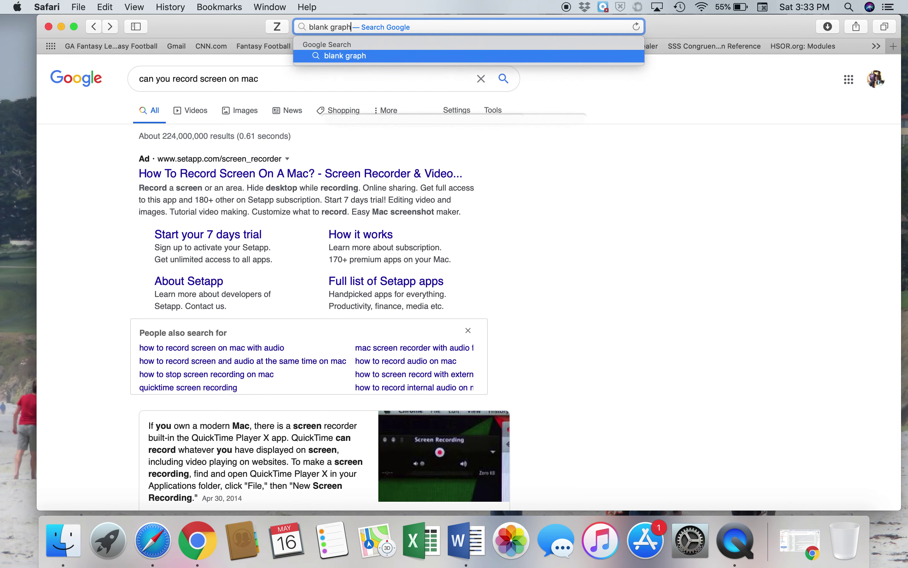
key(Return)
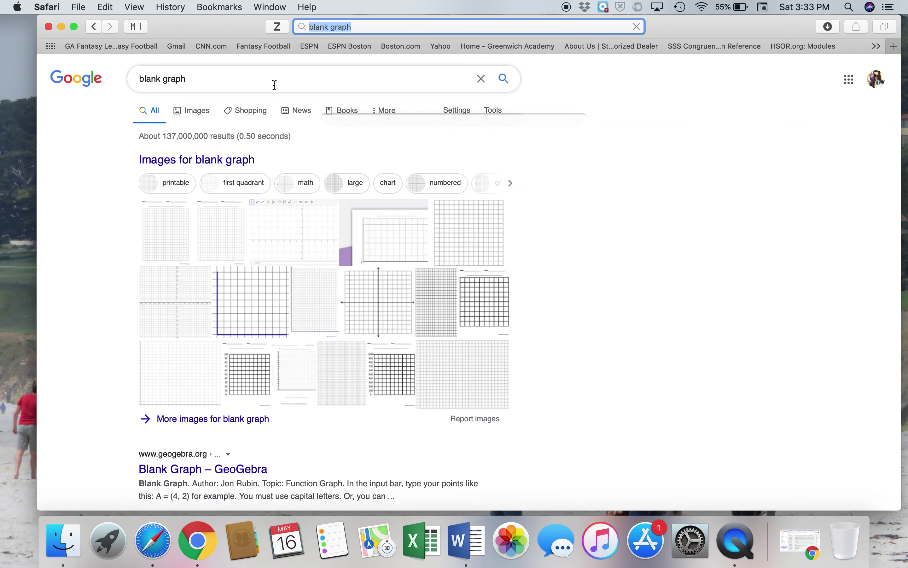
click(198, 115)
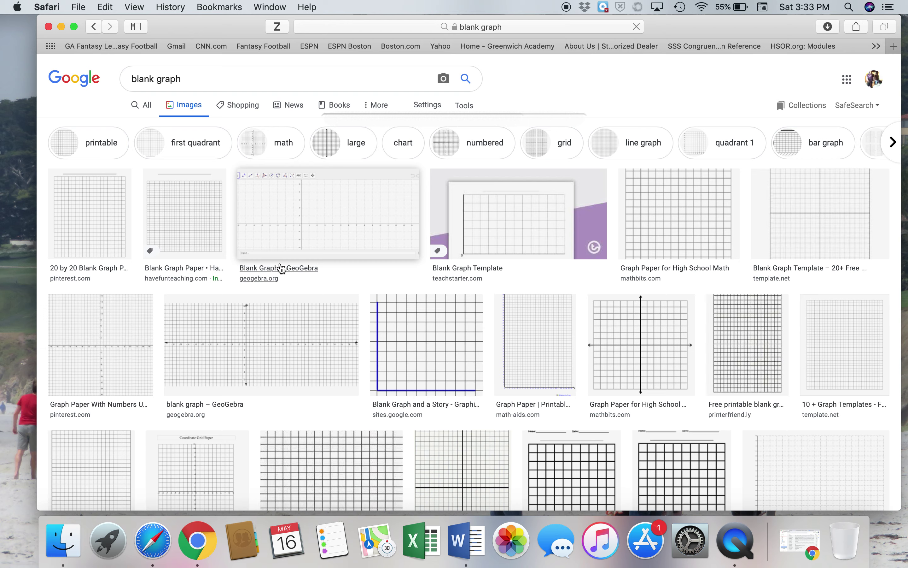
scroll(304, 342, down, 5)
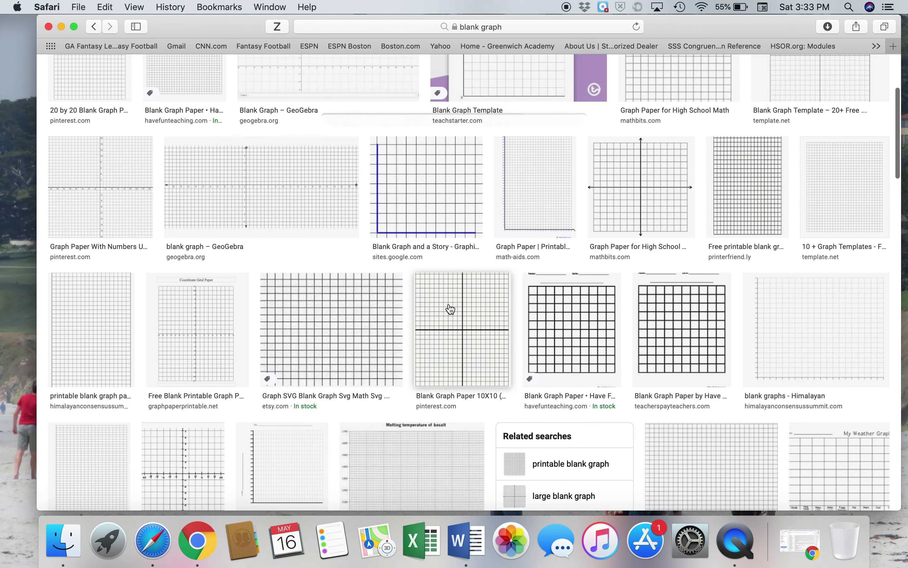
scroll(451, 309, up, 5)
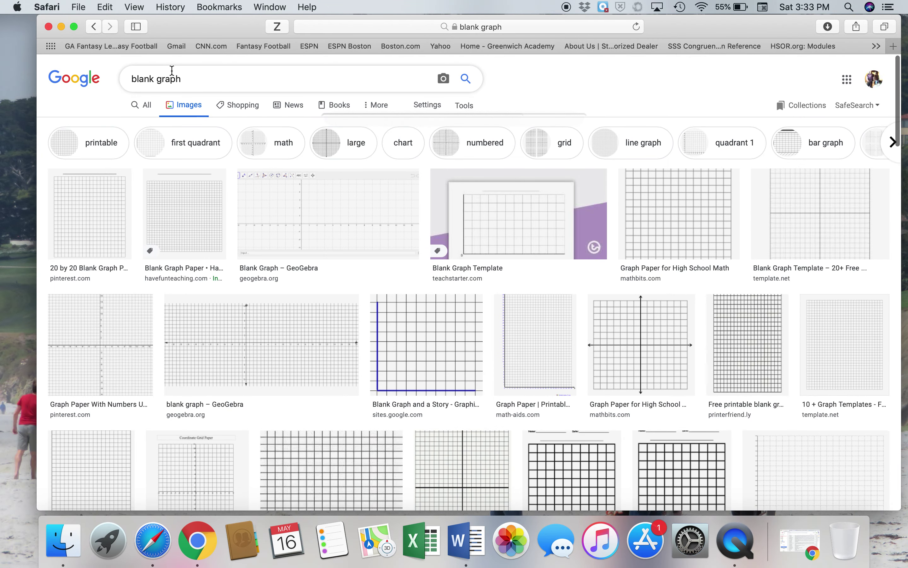
Change the image search to "blank xy plane".
double_click(172, 81)
text(x)
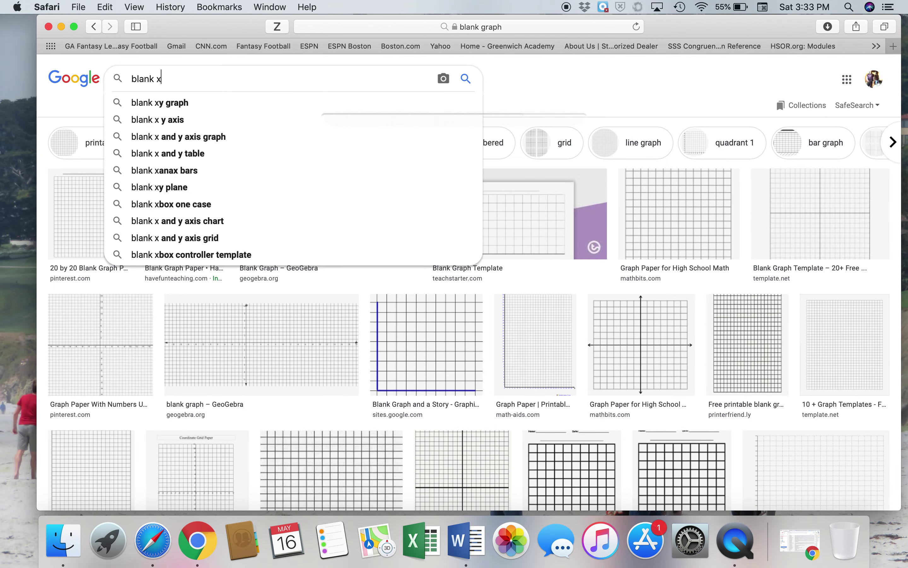
text(y bla)
key(BackSpace)
key(BackSpace)
key(BackSpace)
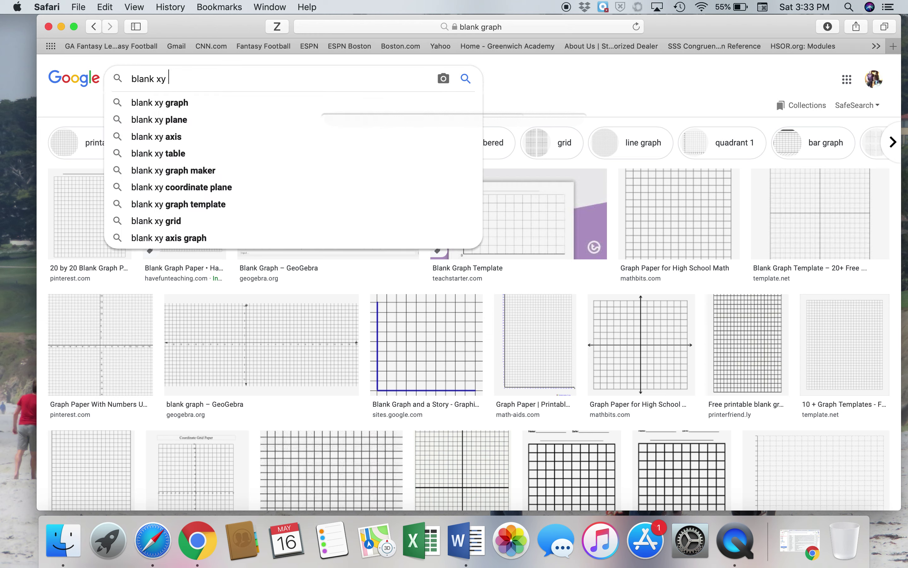
text(plane)
key(Return)
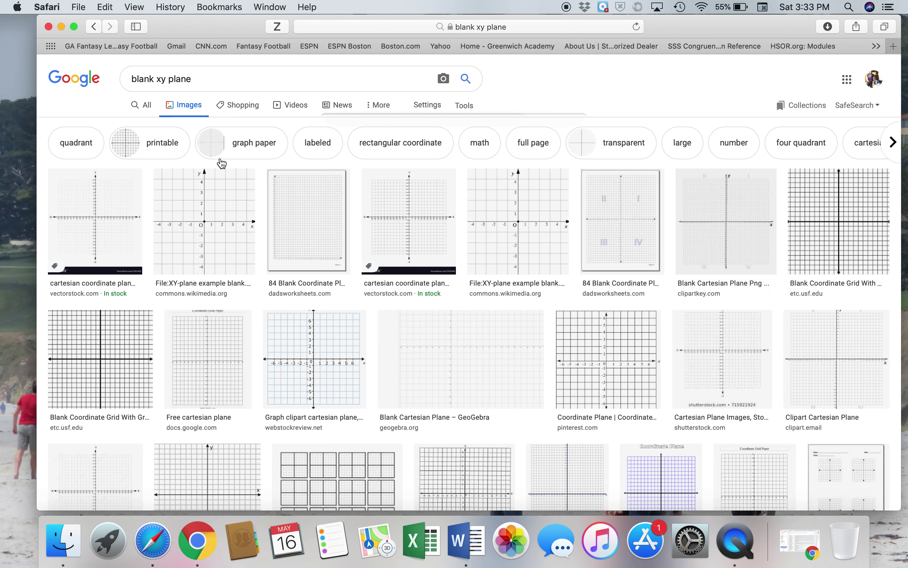
Look through the blank xy plane images, minimize the browser window and return to the Word document.
scroll(377, 290, down, 7)
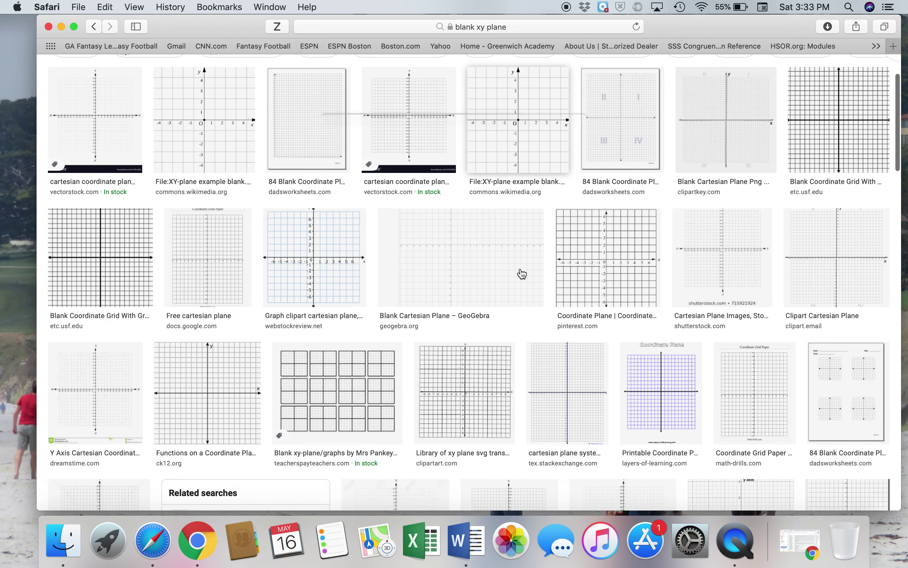
scroll(520, 268, down, 15)
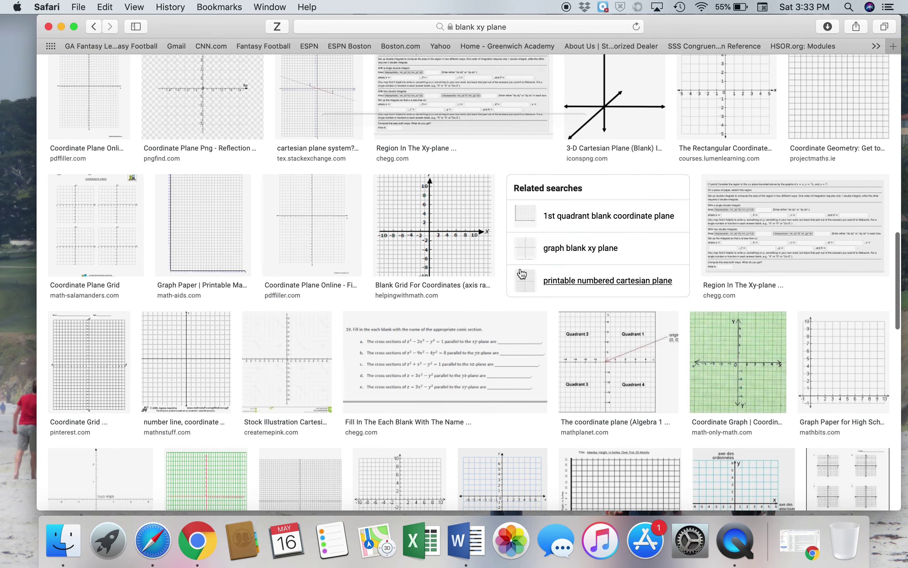
scroll(522, 274, up, 20)
scroll(521, 274, down, 1)
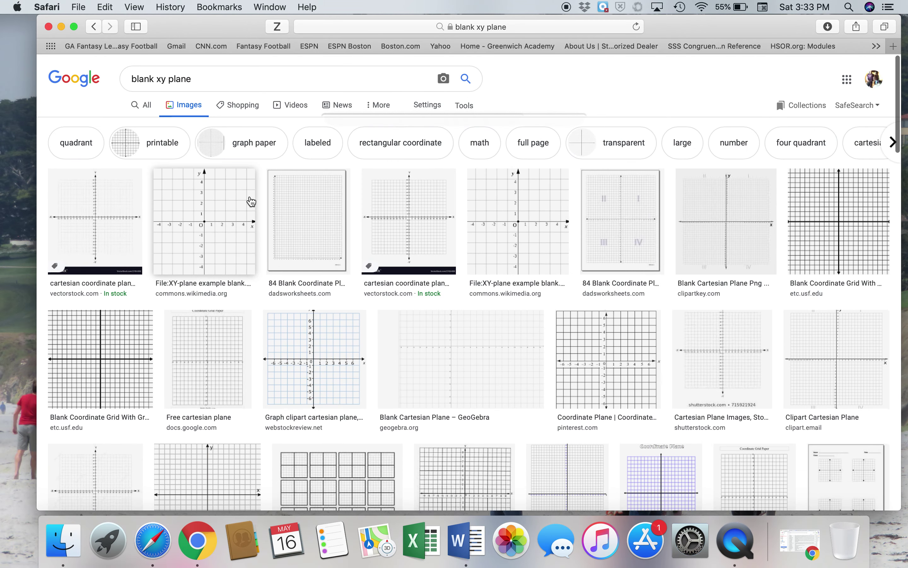
click(61, 27)
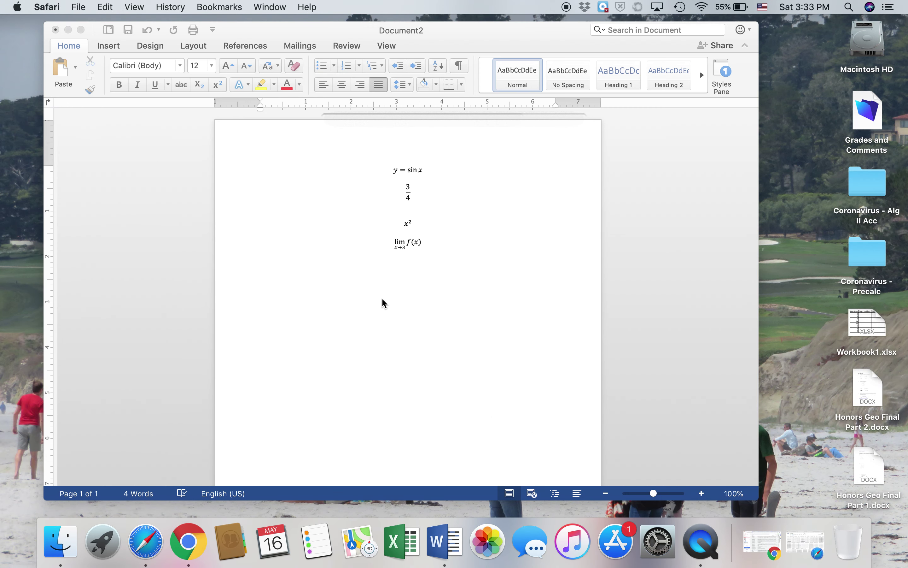
click(383, 299)
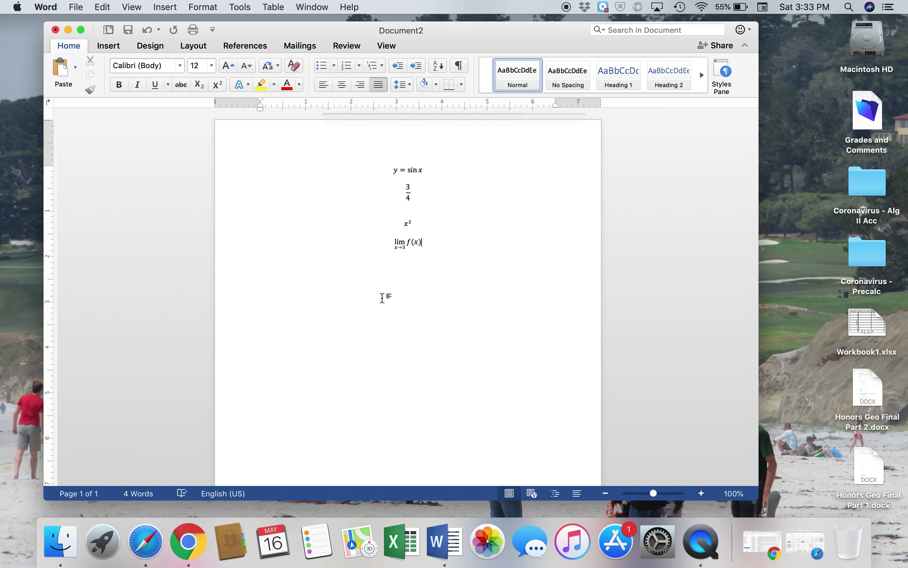